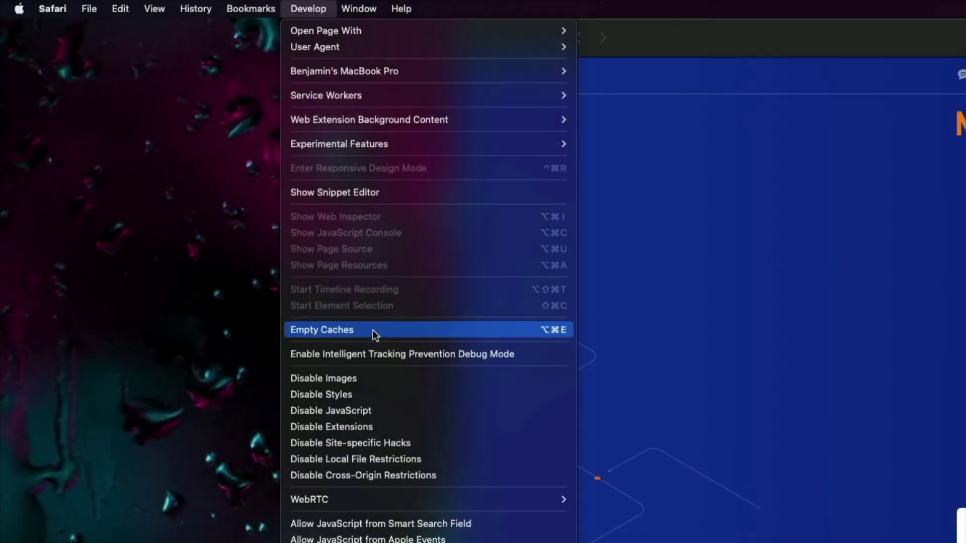
Empty Safari's caches and clear its browsing history for today and yesterday
click(372, 330)
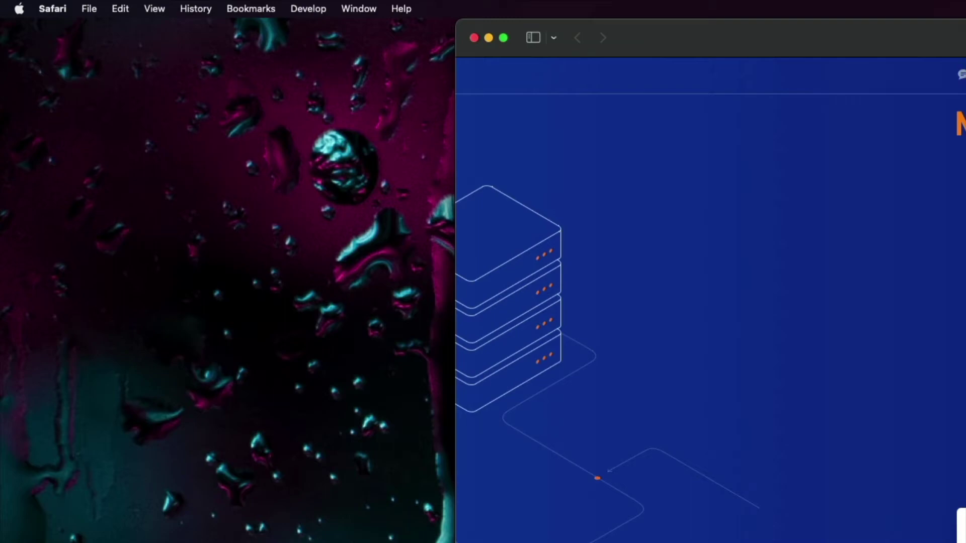
click(207, 13)
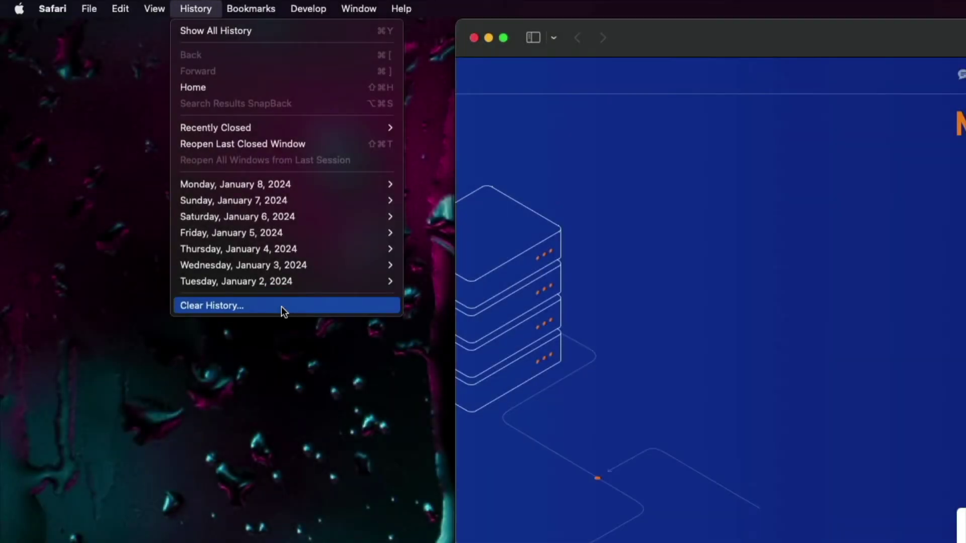
click(282, 306)
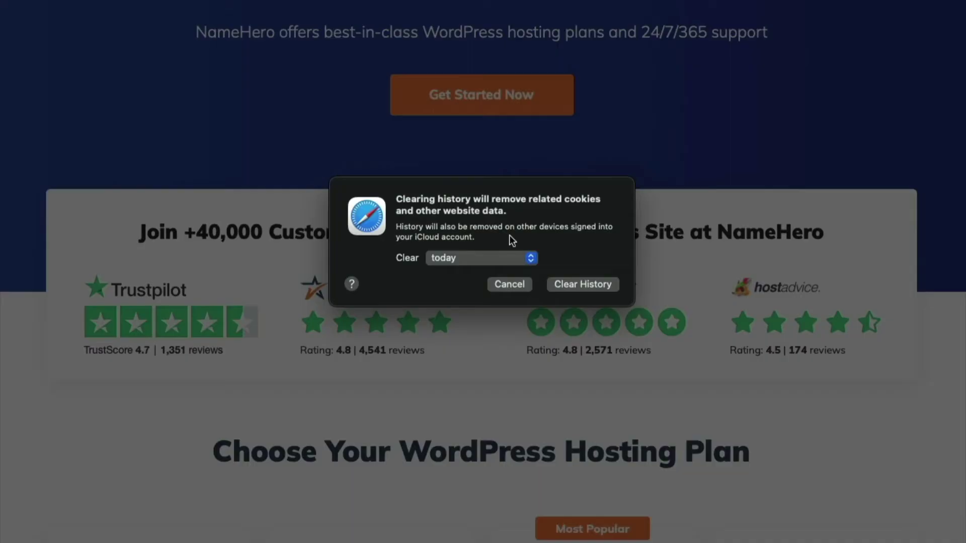
click(512, 258)
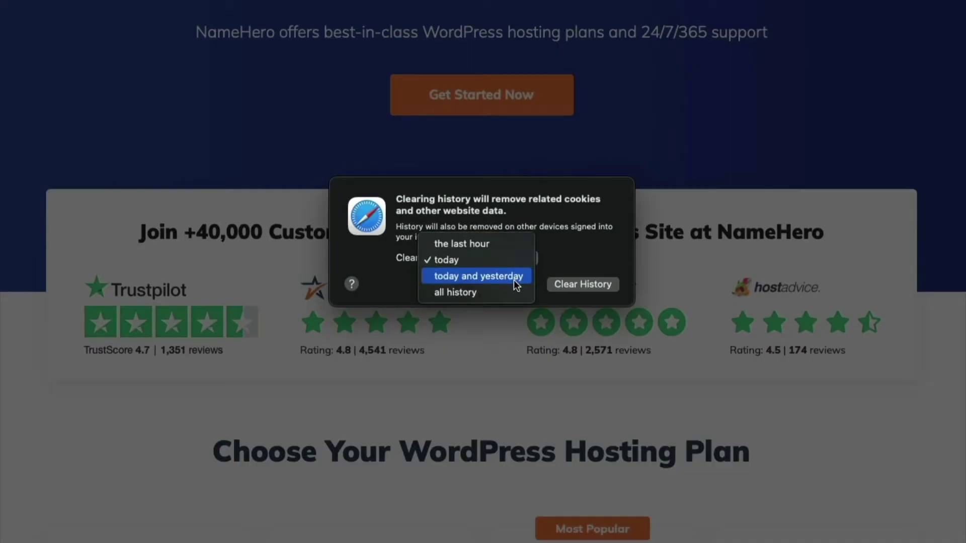
click(514, 280)
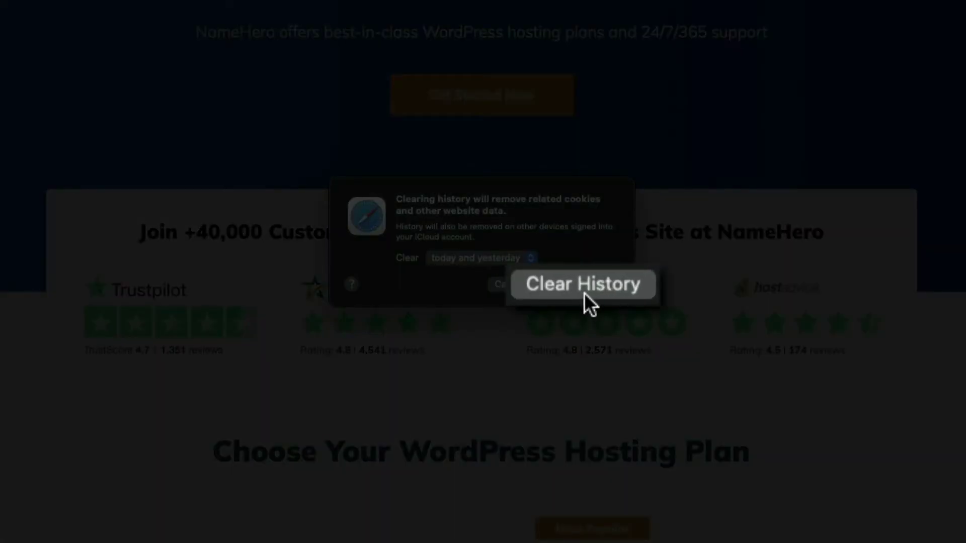
click(584, 293)
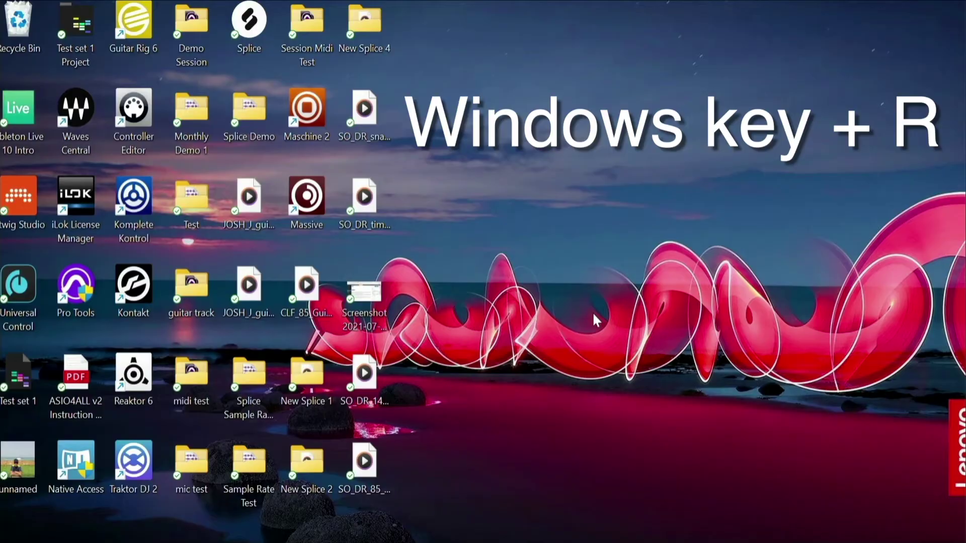
Run "control panel" in Windows and open Windows Defender Firewall under System and Security
key(super+r)
key(End)
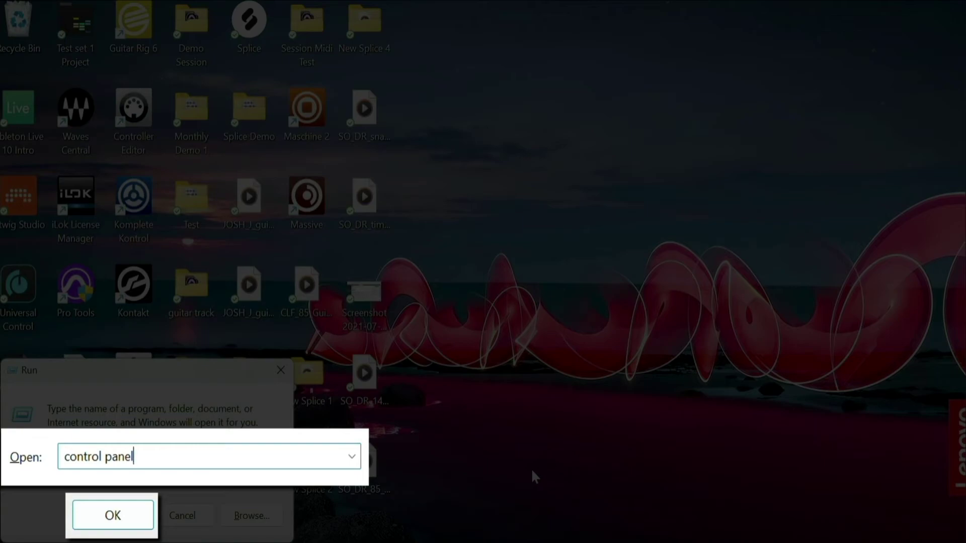
click(115, 521)
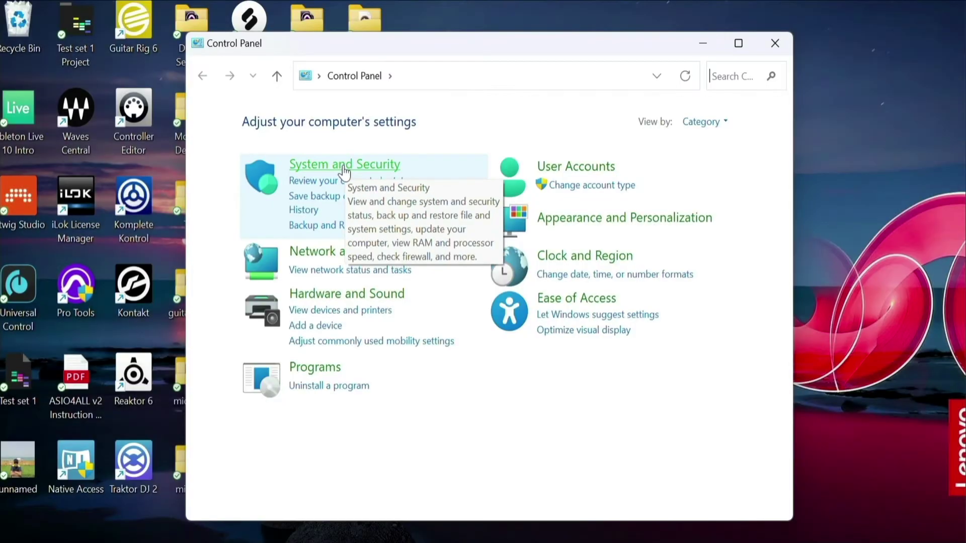
click(342, 169)
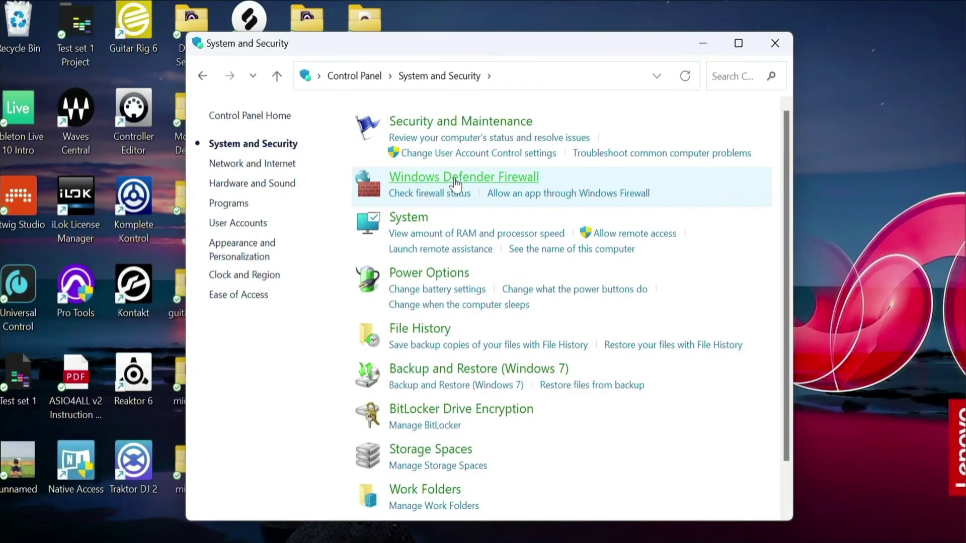
click(456, 185)
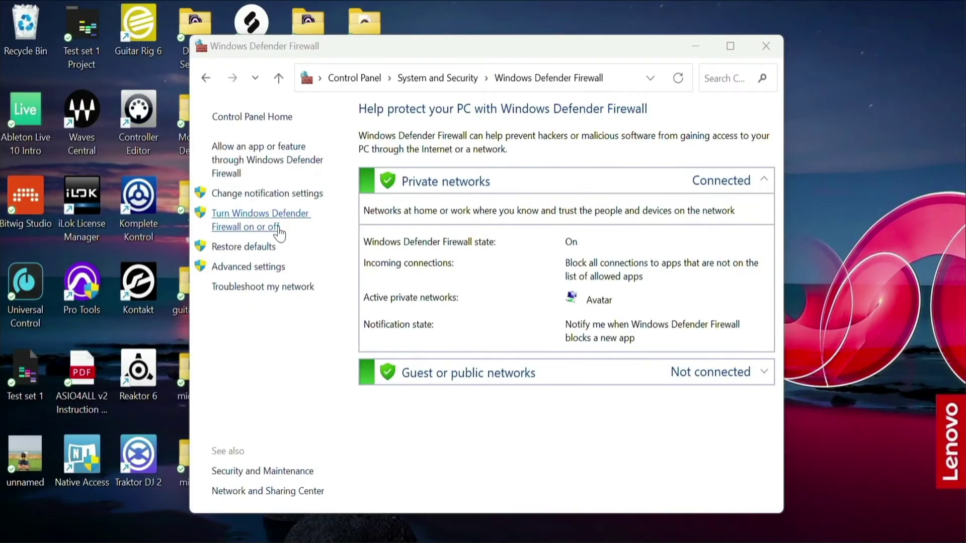
Check the firewall's on/off settings for private and public networks and review the apps allowed through it
click(276, 230)
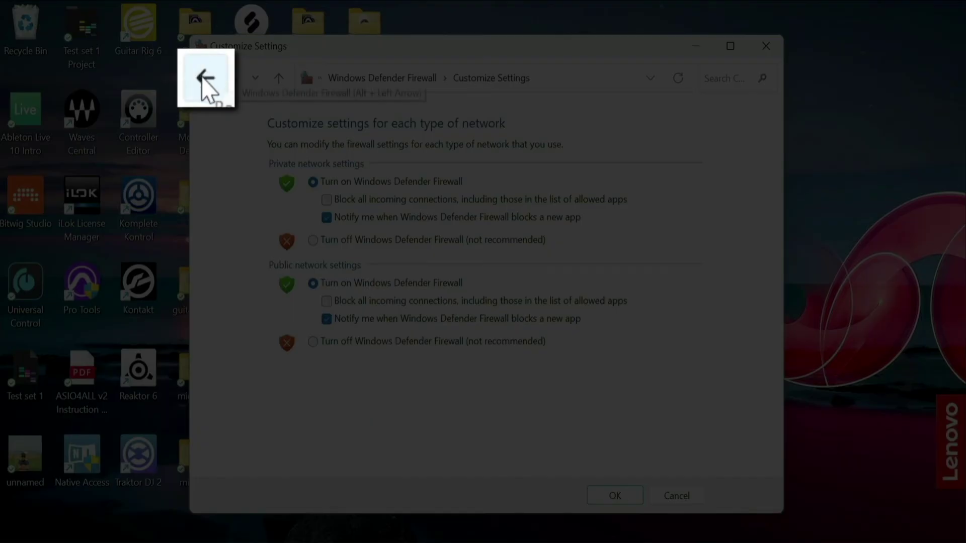
click(206, 78)
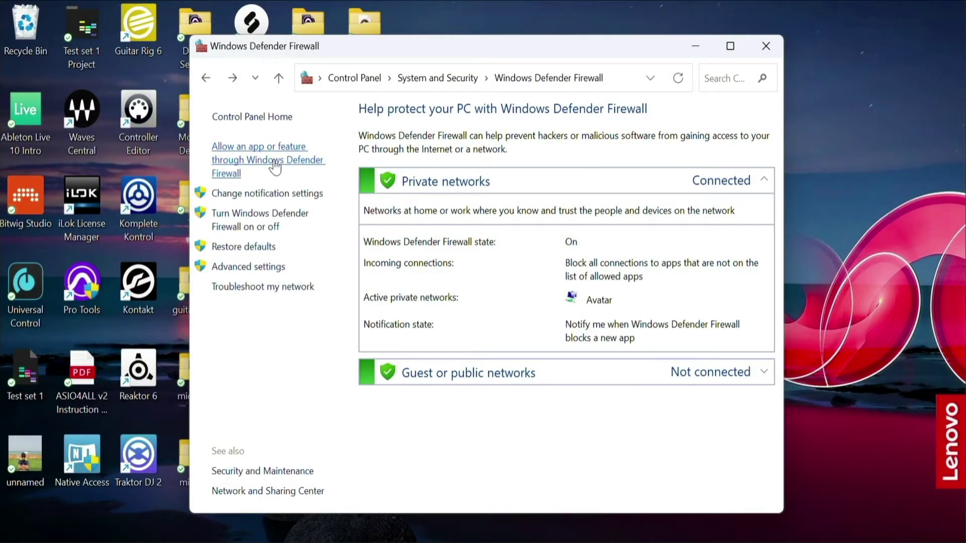
click(275, 166)
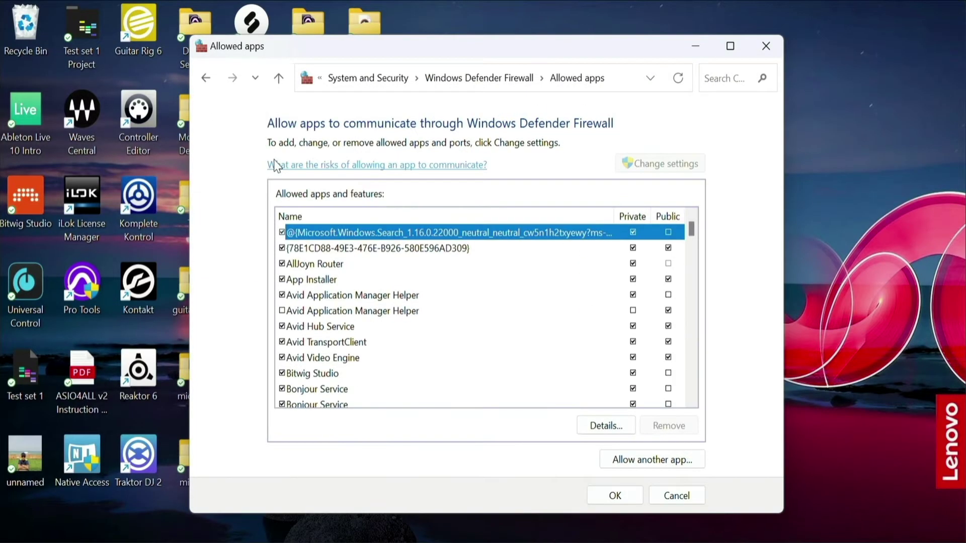
scroll(692, 402, down, 4)
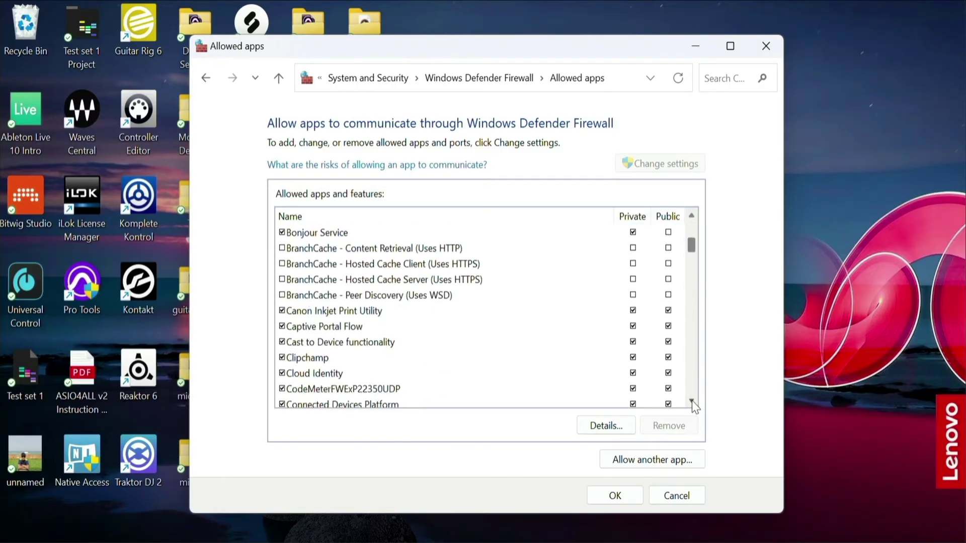
scroll(692, 401, down, 8)
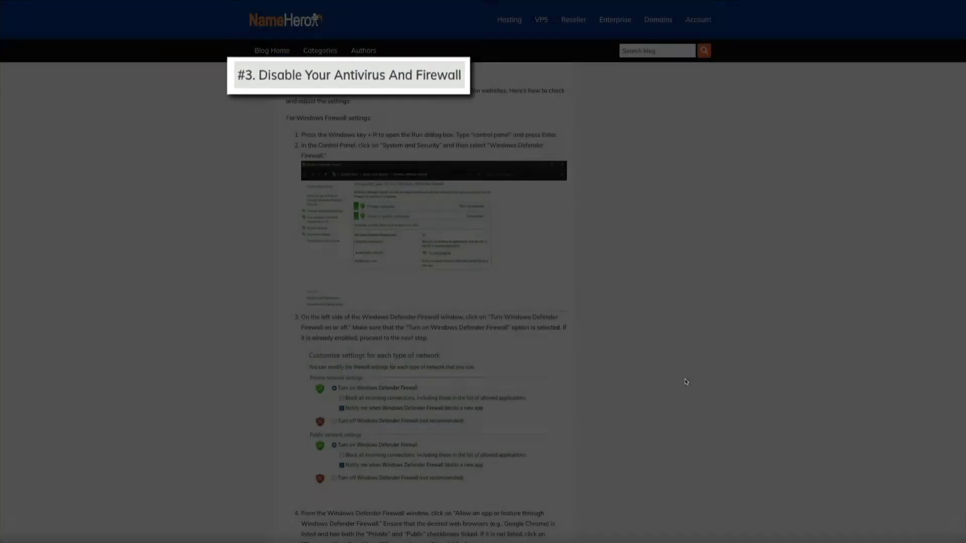
Read the firewall and antivirus instructions in the NameHero blog article
scroll(686, 382, down, 7)
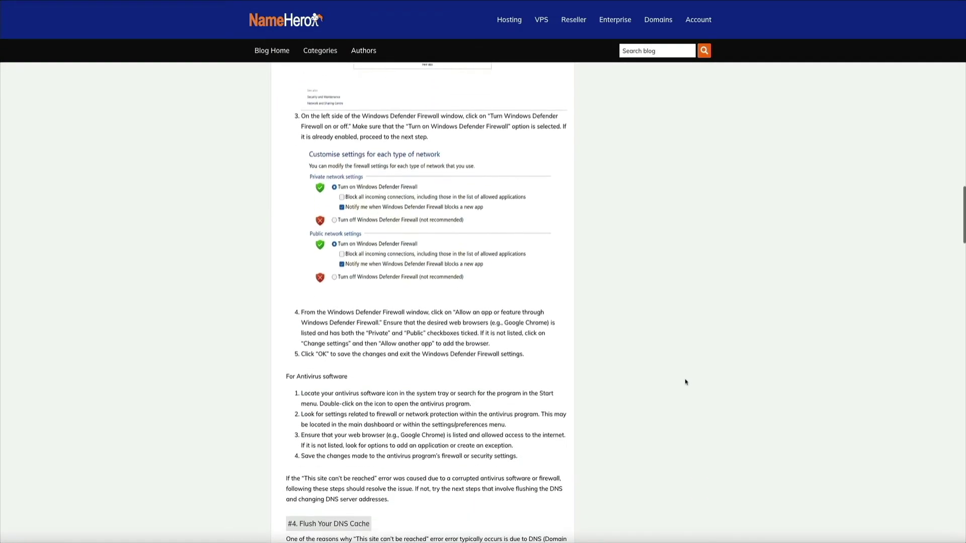
scroll(686, 382, down, 2)
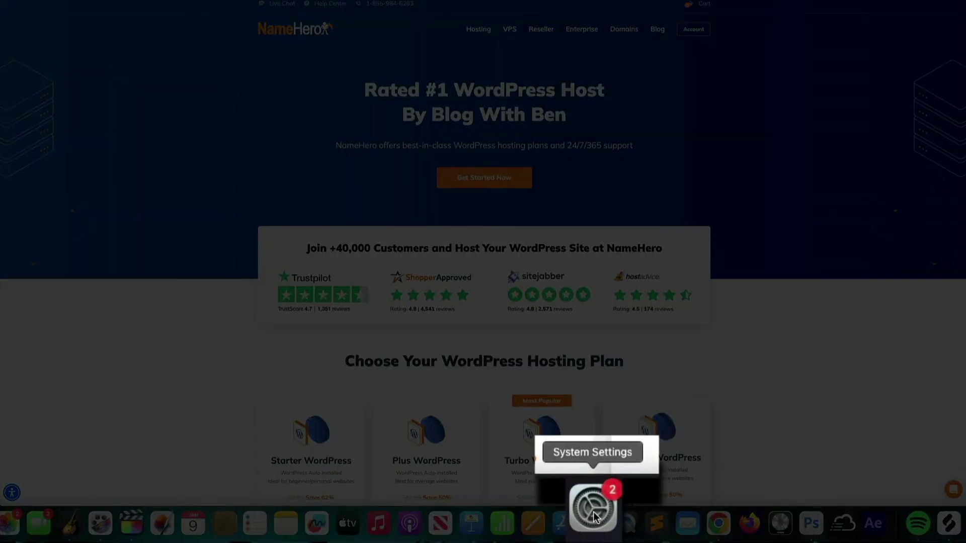
Switch to the Mac's System Settings and turn on the firewall in the network settings
click(594, 513)
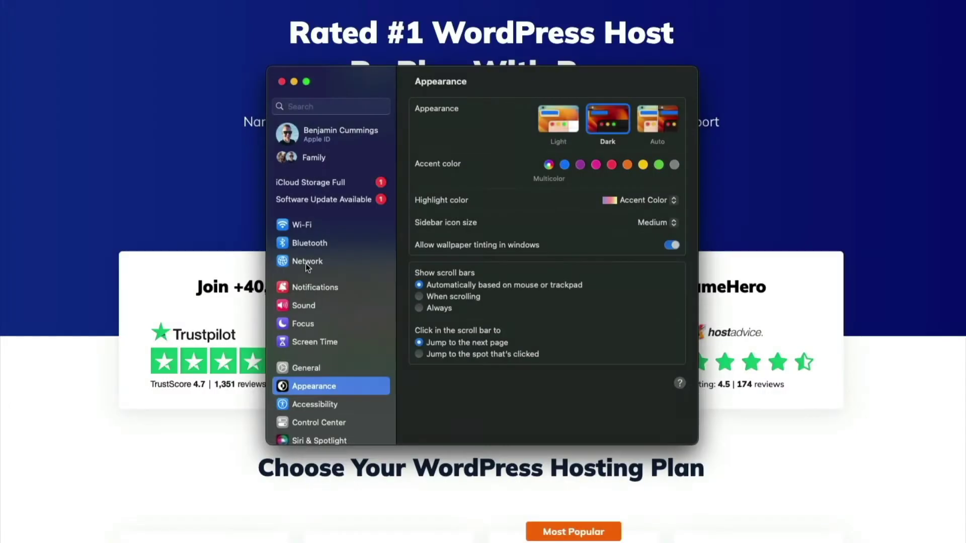
click(306, 264)
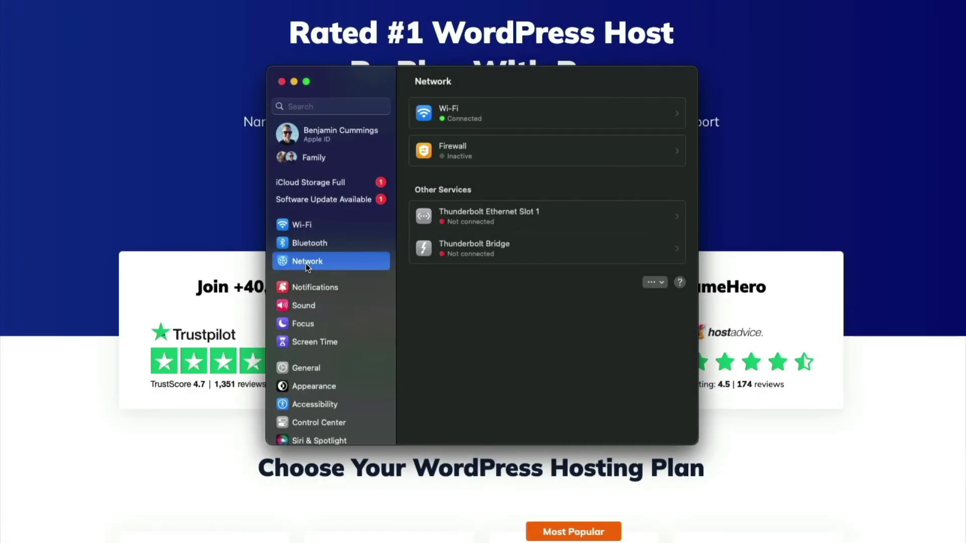
click(547, 150)
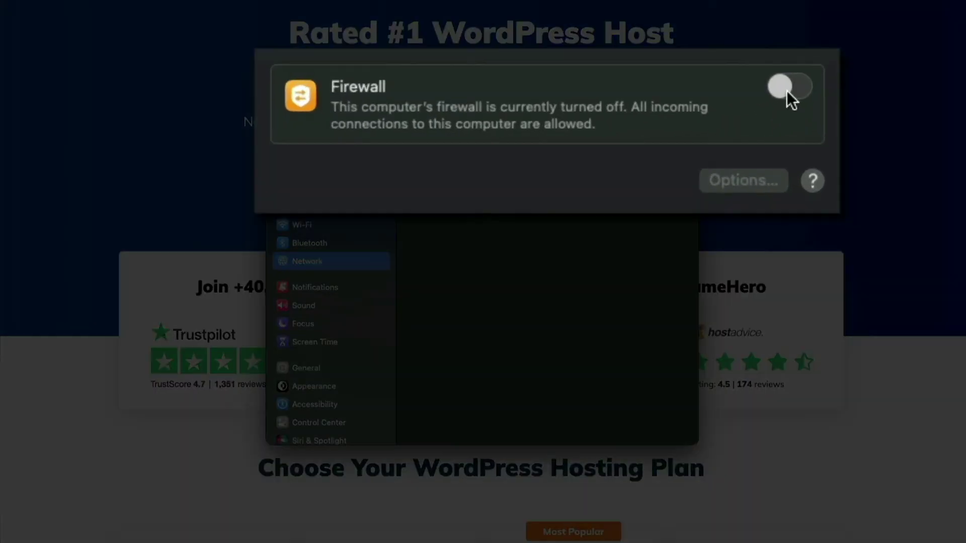
click(673, 114)
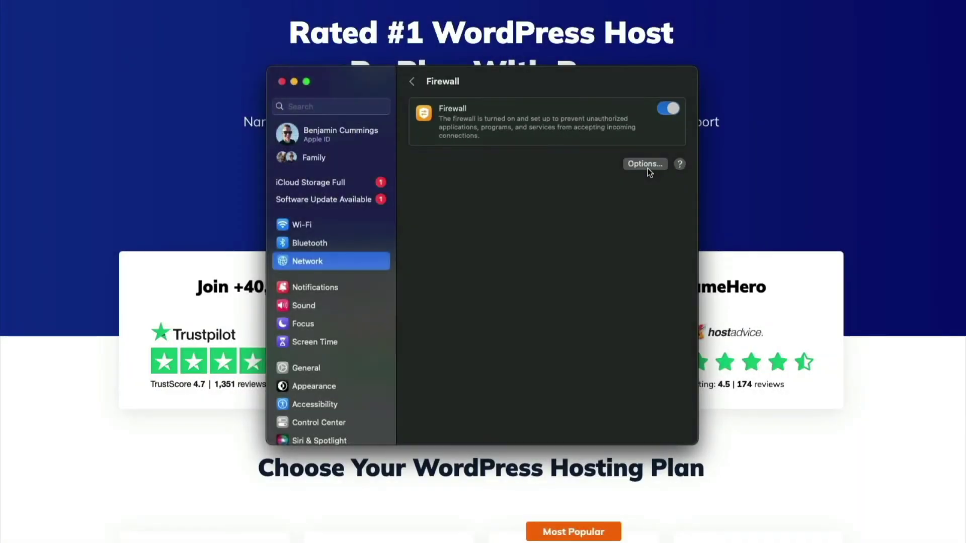
Add Google Chrome from the Applications folder to the application list in the firewall options
click(648, 168)
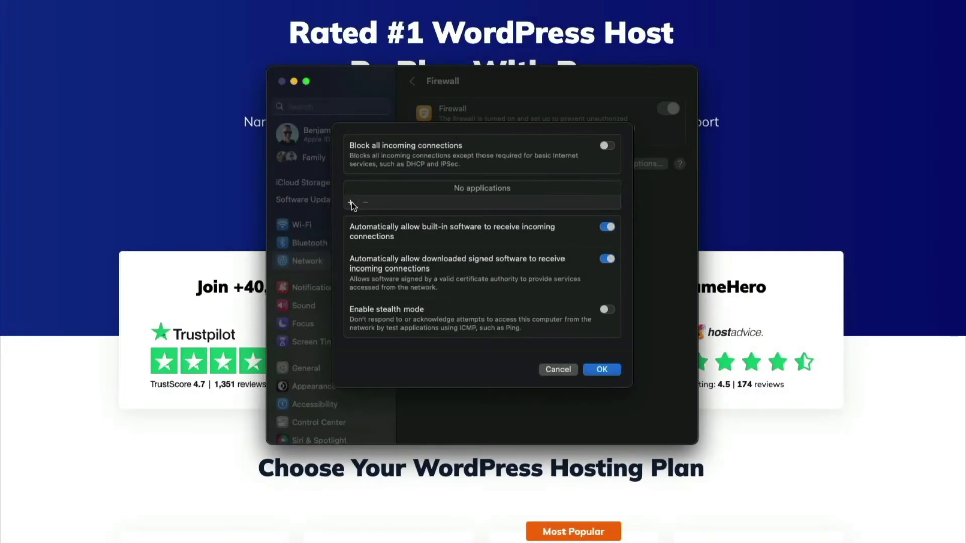
click(352, 203)
scroll(383, 270, down, 2)
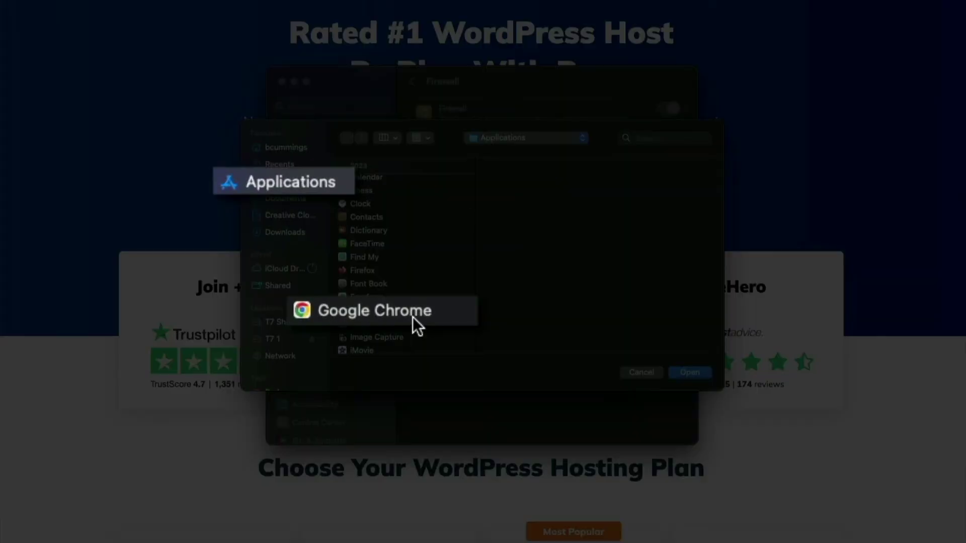
click(413, 316)
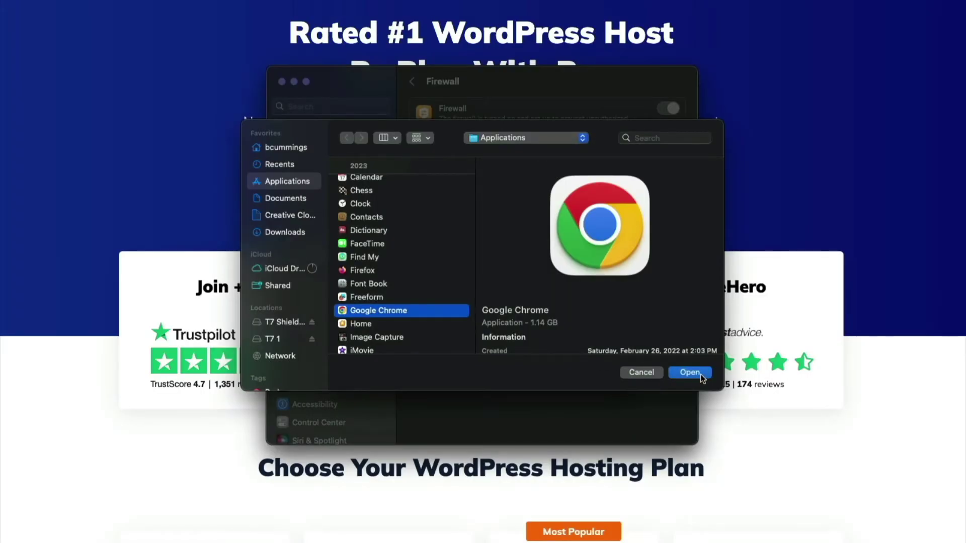
click(691, 373)
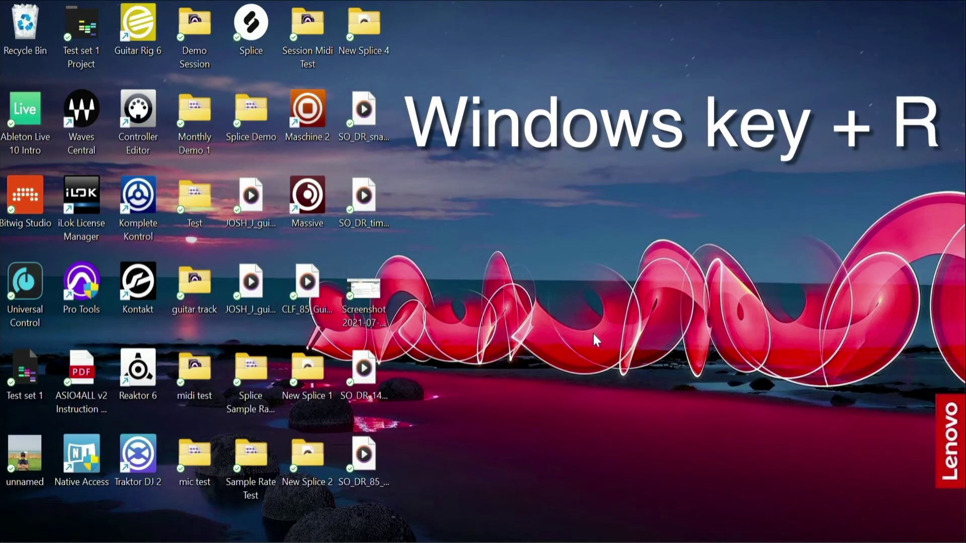
Open a Windows Command Prompt by running cmd and flush the DNS cache with ipconfig/flushdns
key(super+r)
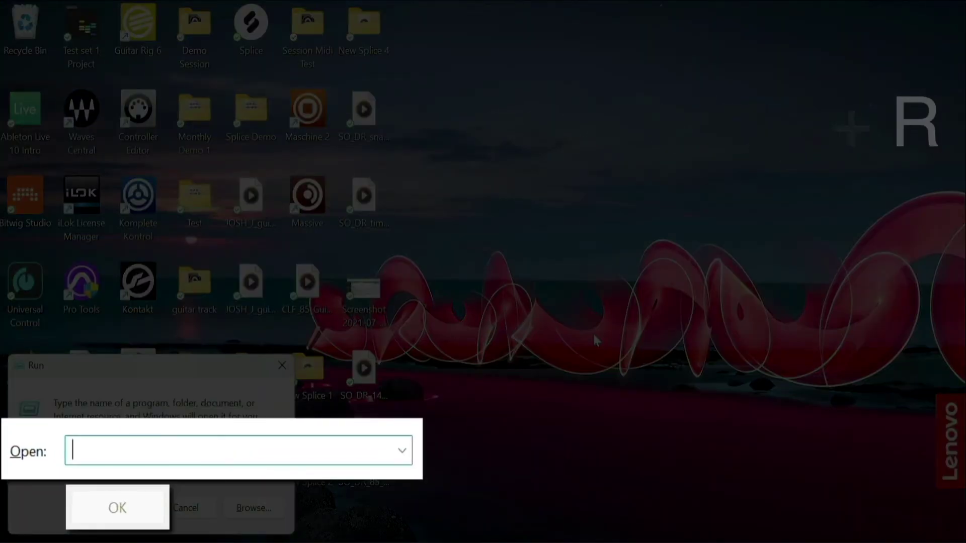
text(cmd)
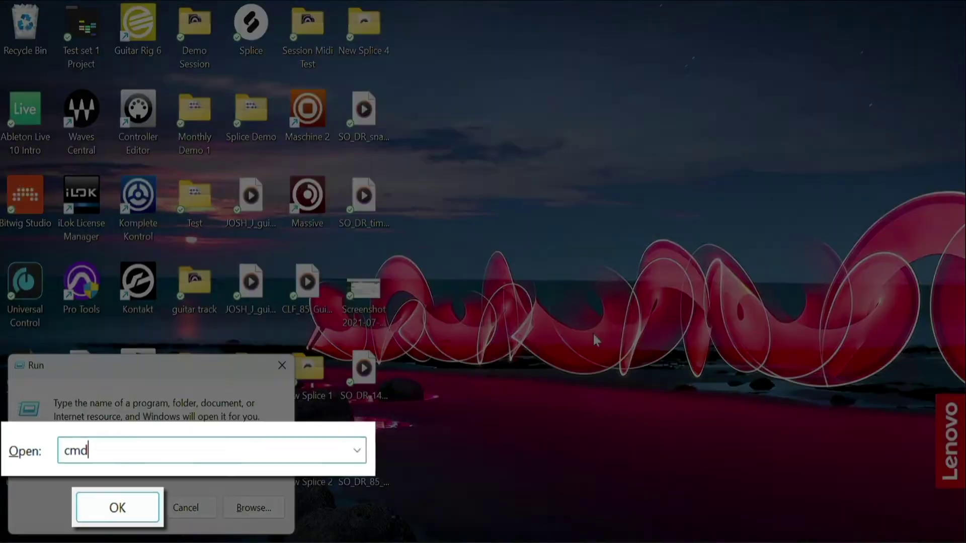
key(Return)
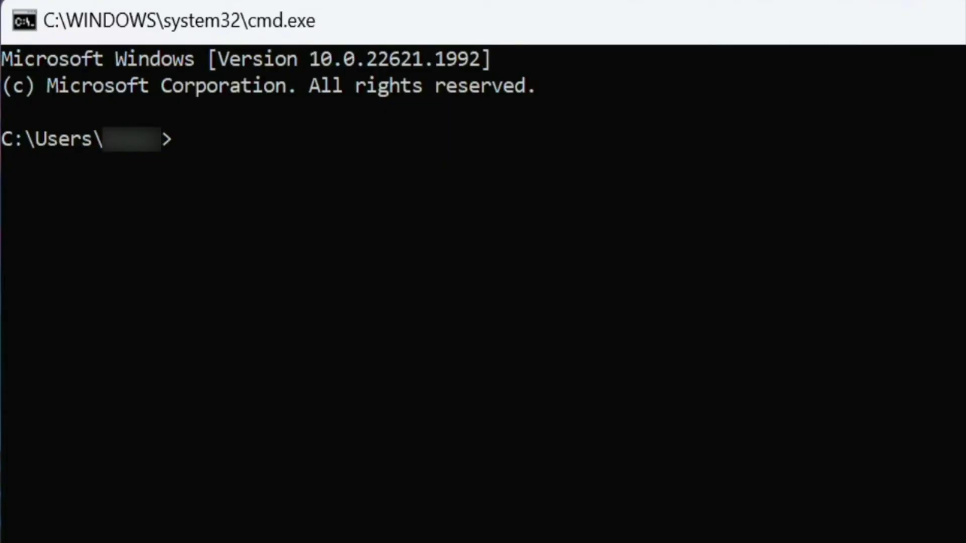
text(ipcon)
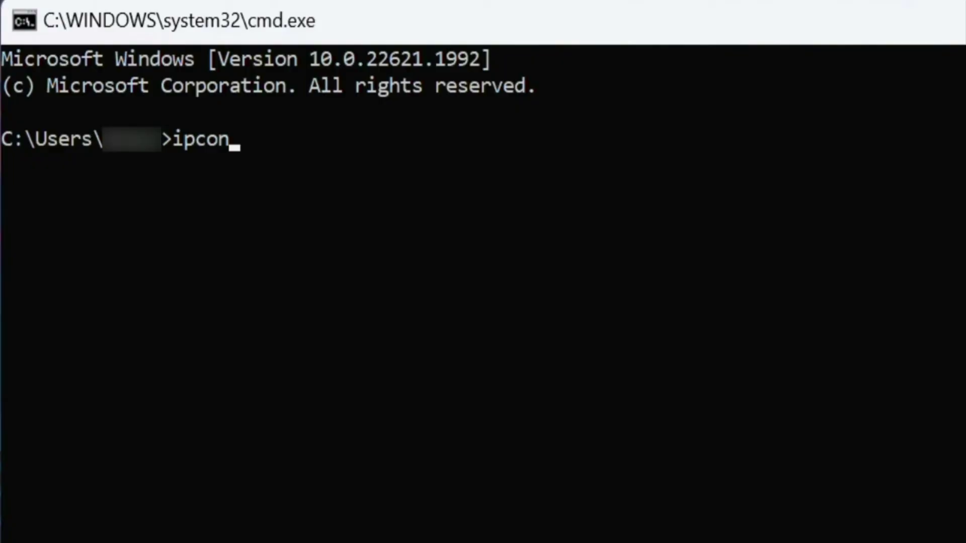
text(fig/flu)
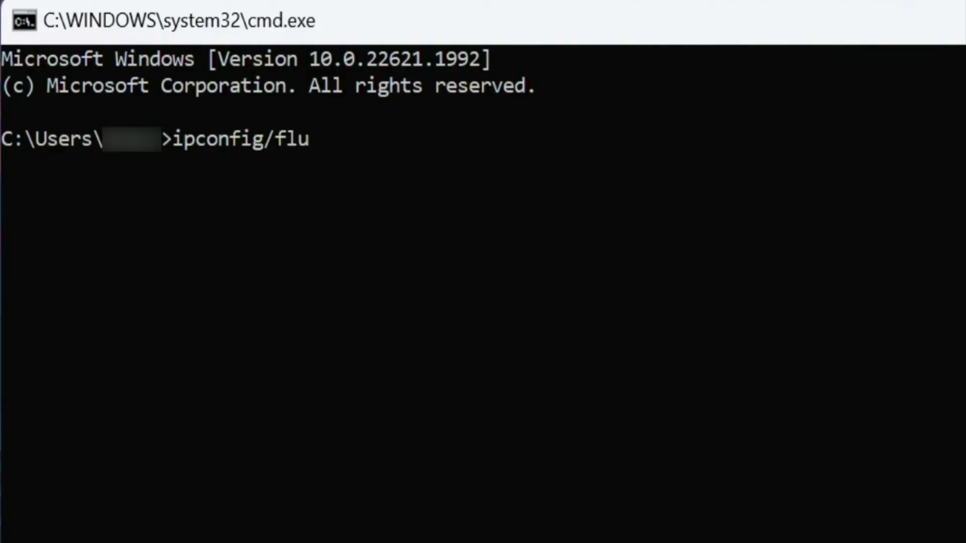
text(shdns)
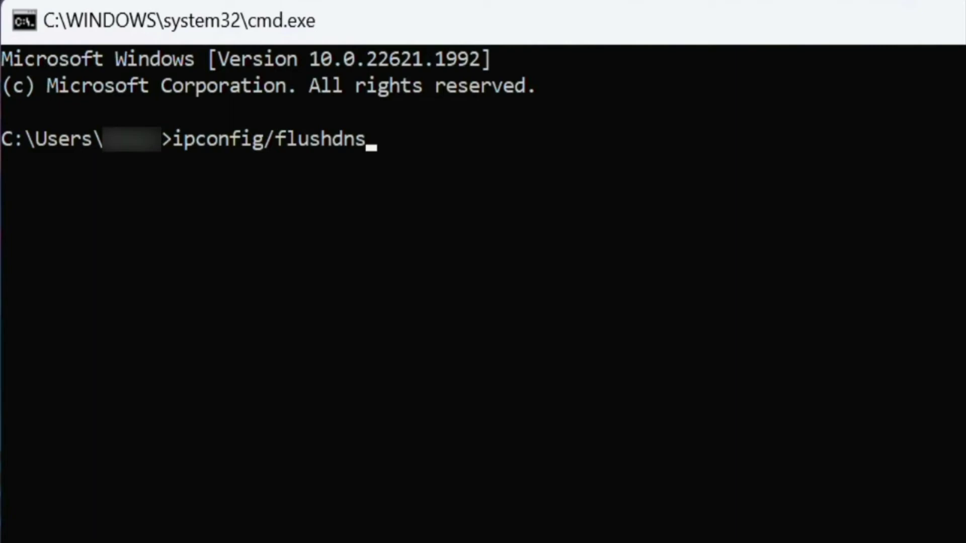
key(Return)
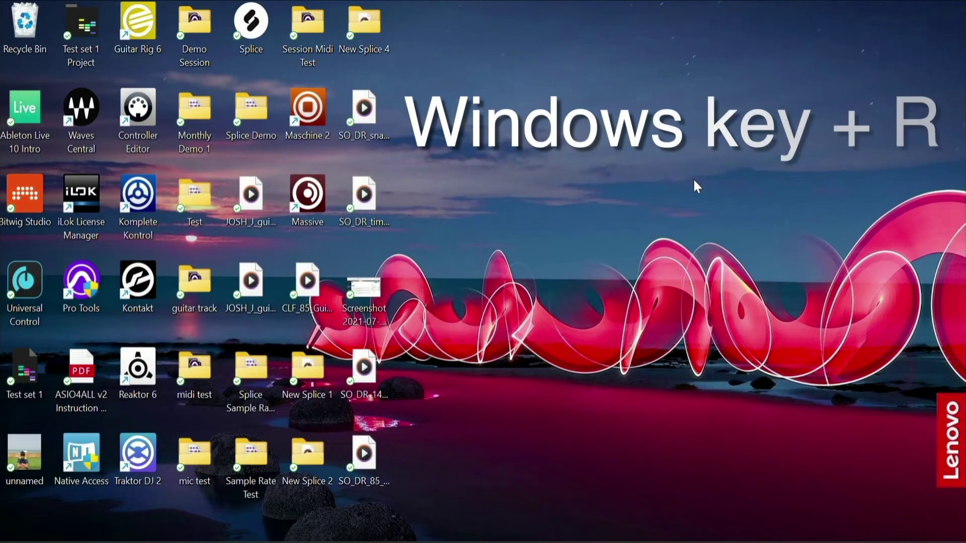
Open the Windows Network Connections window by running ncpa.cpl
key(super+r)
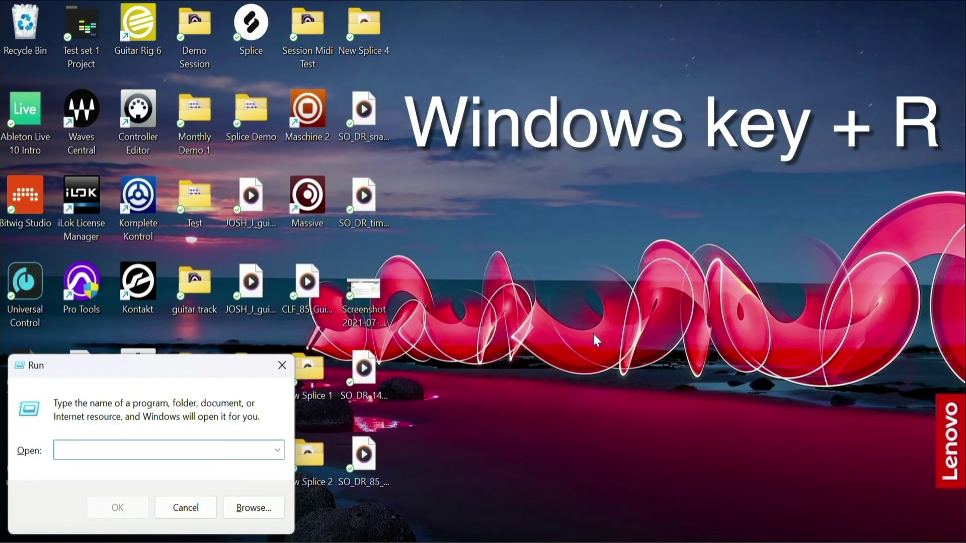
text(nc)
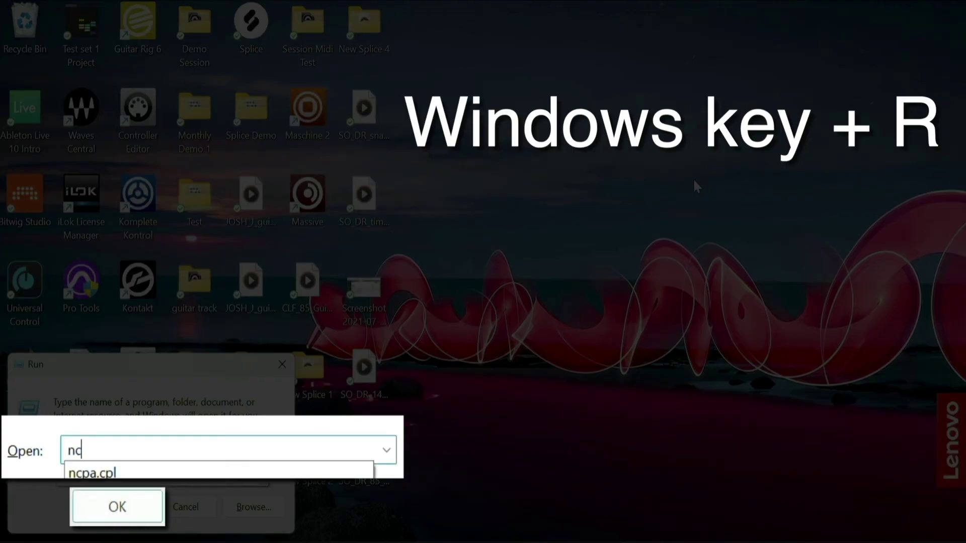
text(pa.cpl)
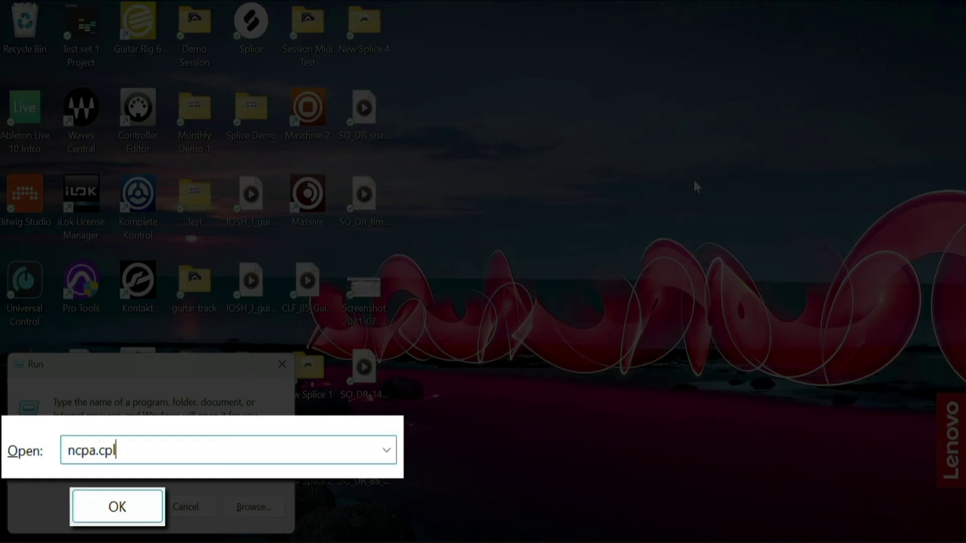
key(Return)
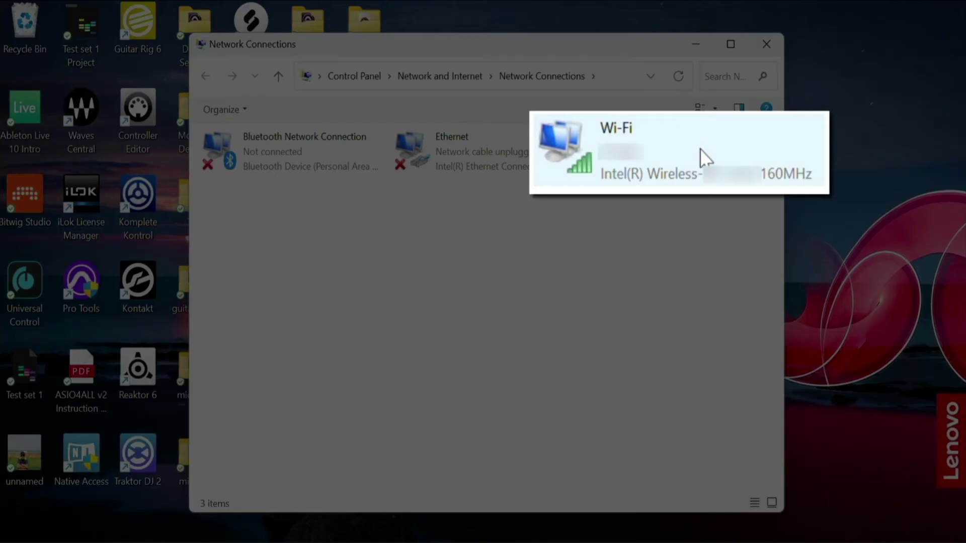
Open the Internet Protocol Version 4 (TCP/IPv4) properties of the Wi-Fi connection
right_click(695, 157)
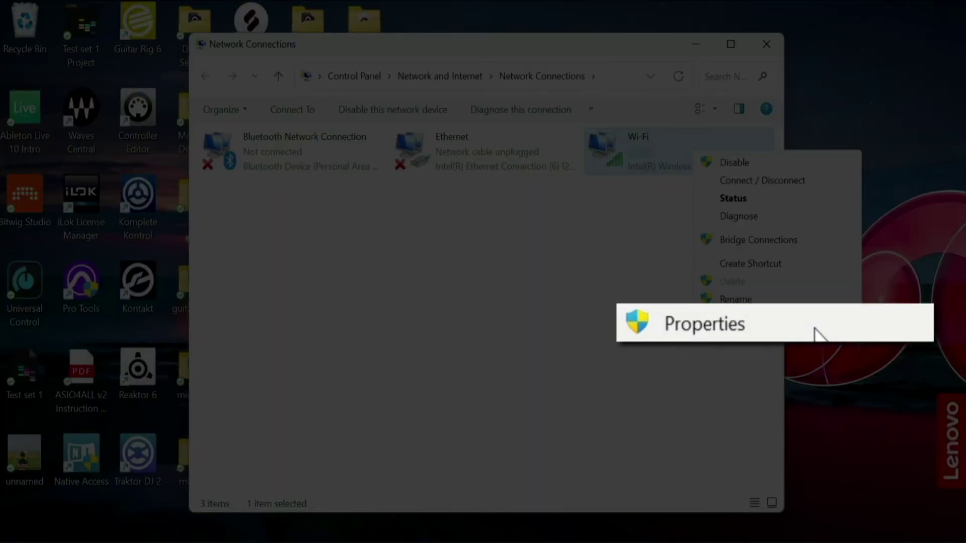
click(791, 325)
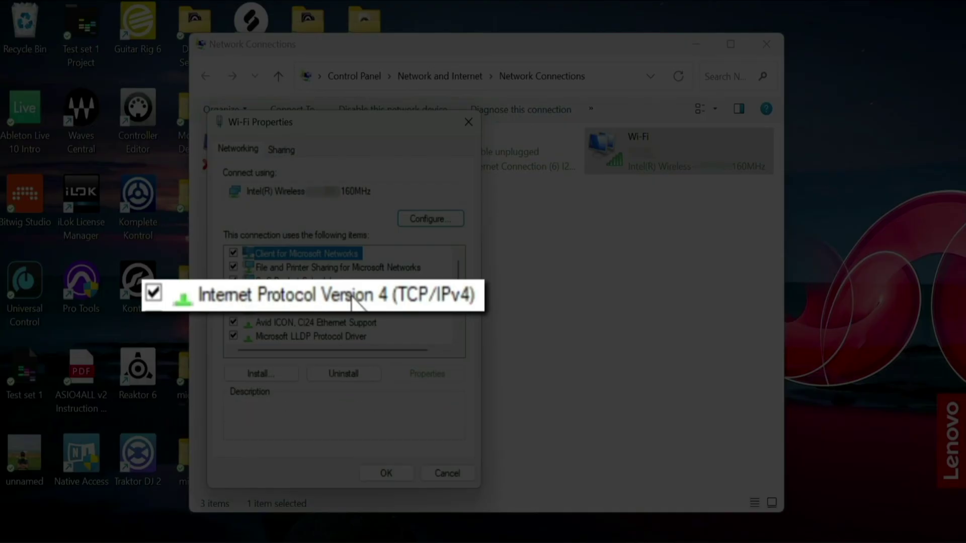
double_click(332, 296)
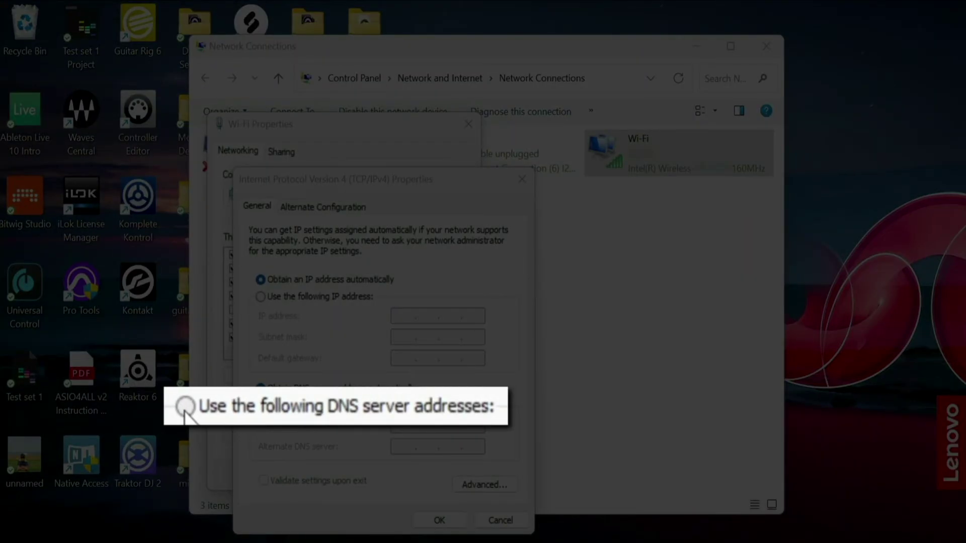
Choose to use specified DNS server addresses and set the preferred DNS server to 8.8.8.8
click(184, 408)
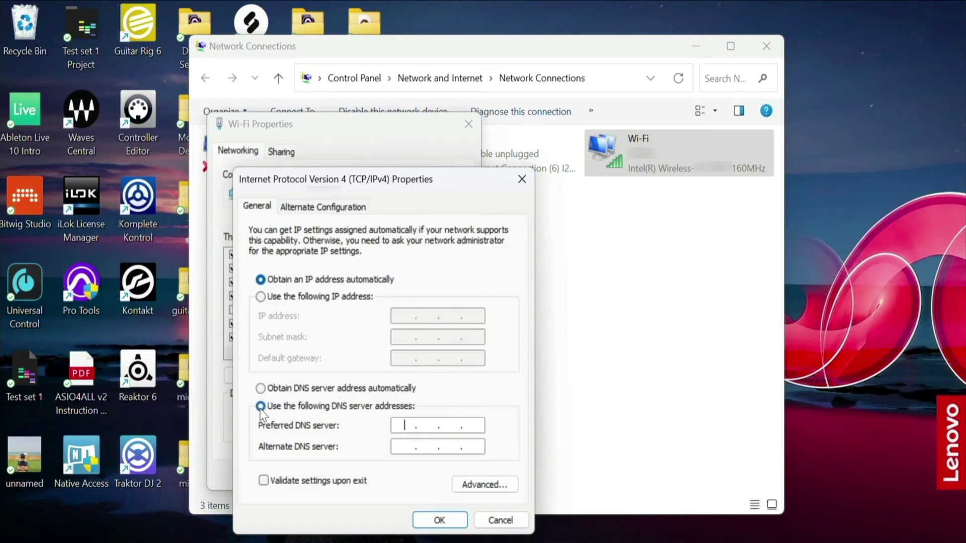
text(8)
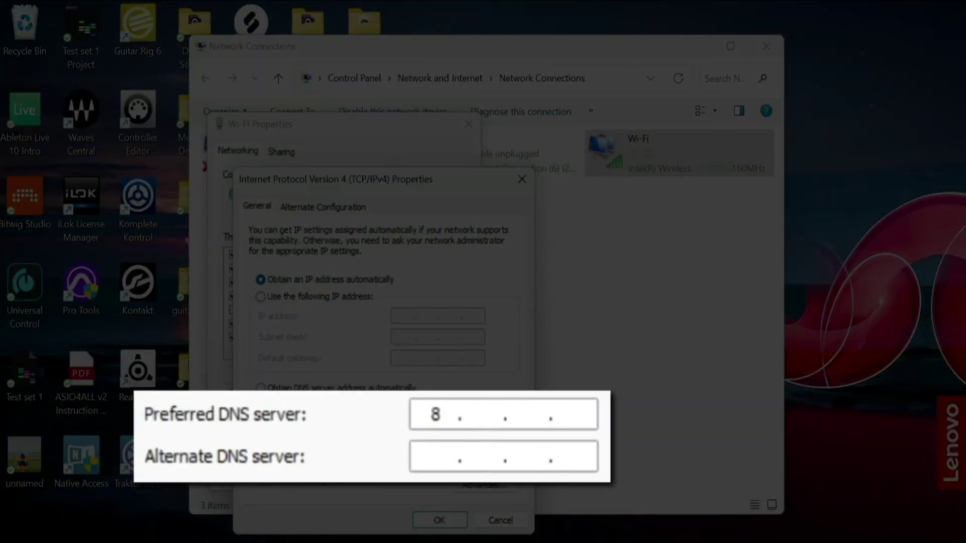
click(487, 413)
text(8 .)
click(531, 416)
text(8)
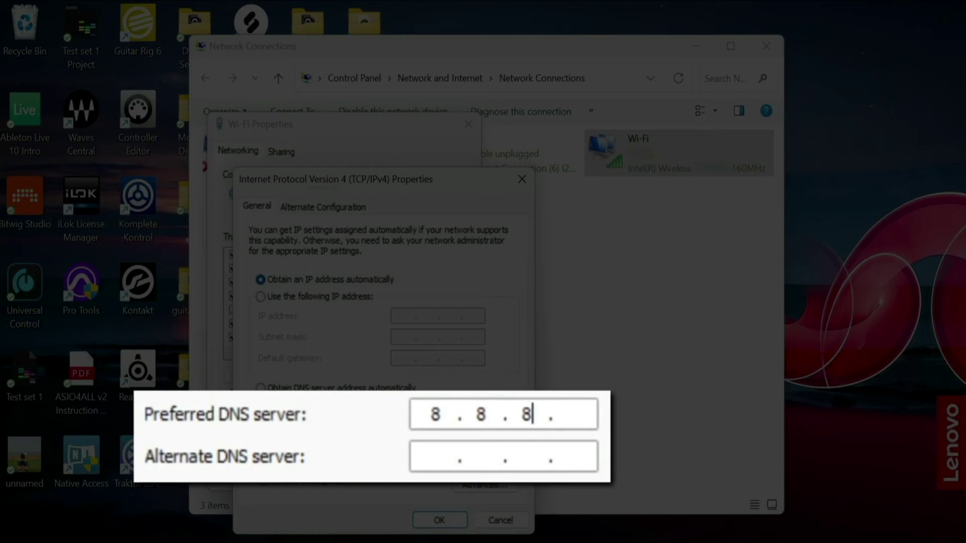
click(571, 416)
text(8)
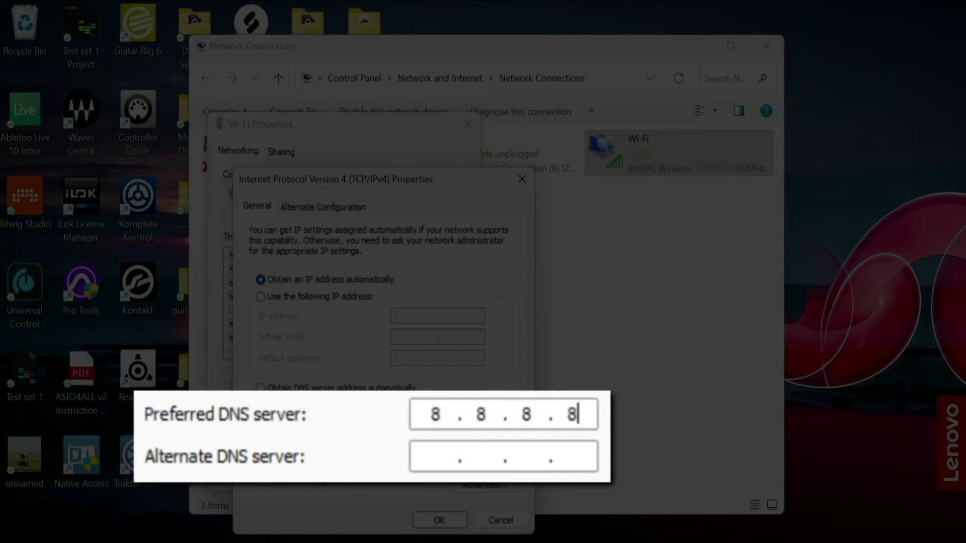
Set the alternate DNS server to 8.8.4.4
click(443, 455)
text(8.8..)
click(485, 454)
text(8..)
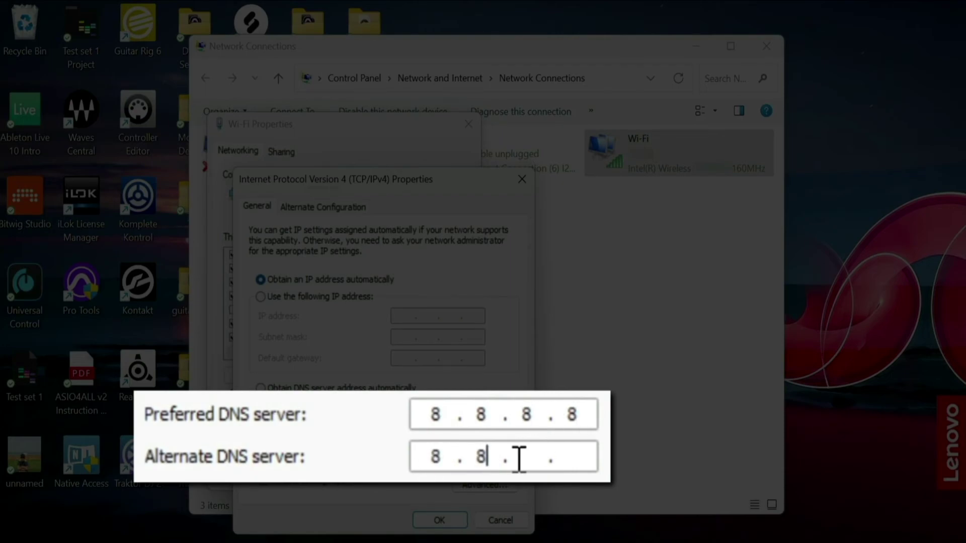
click(536, 457)
text(4)
click(574, 459)
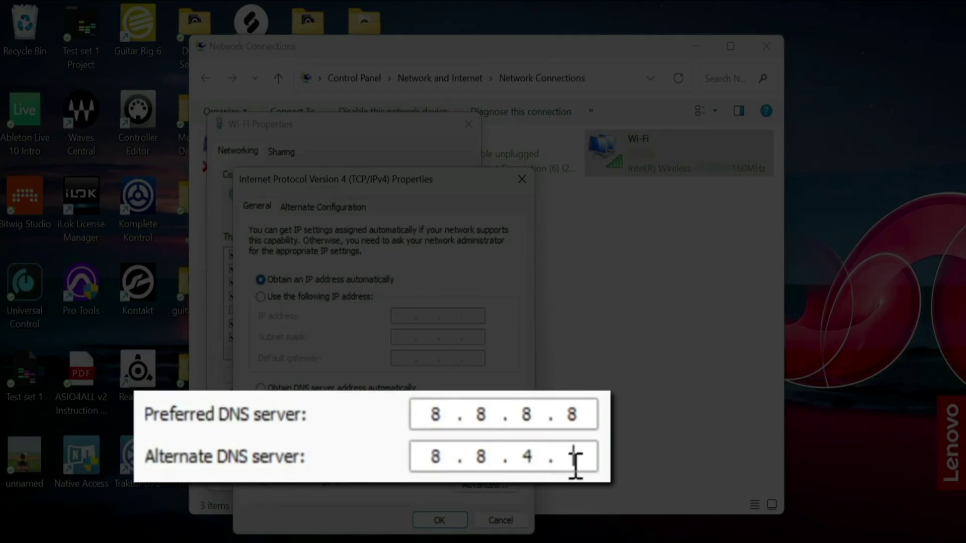
text(4)
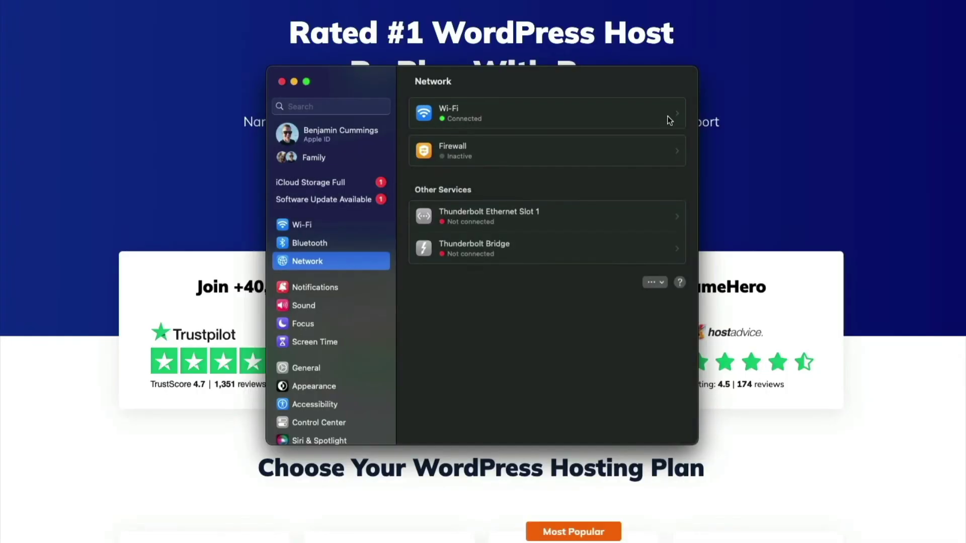
Switch to the Mac's System Settings and open the DNS settings of the connected Wi-Fi network
click(668, 116)
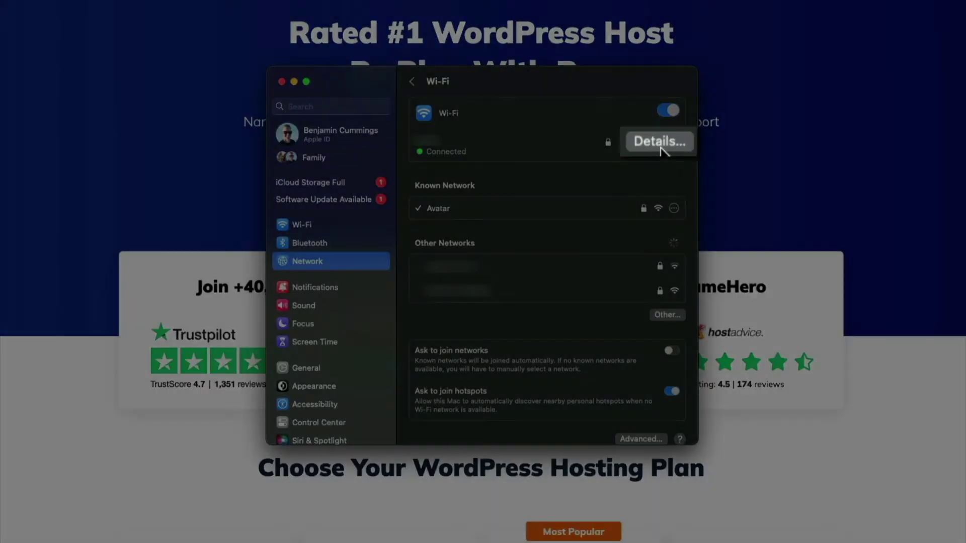
click(654, 143)
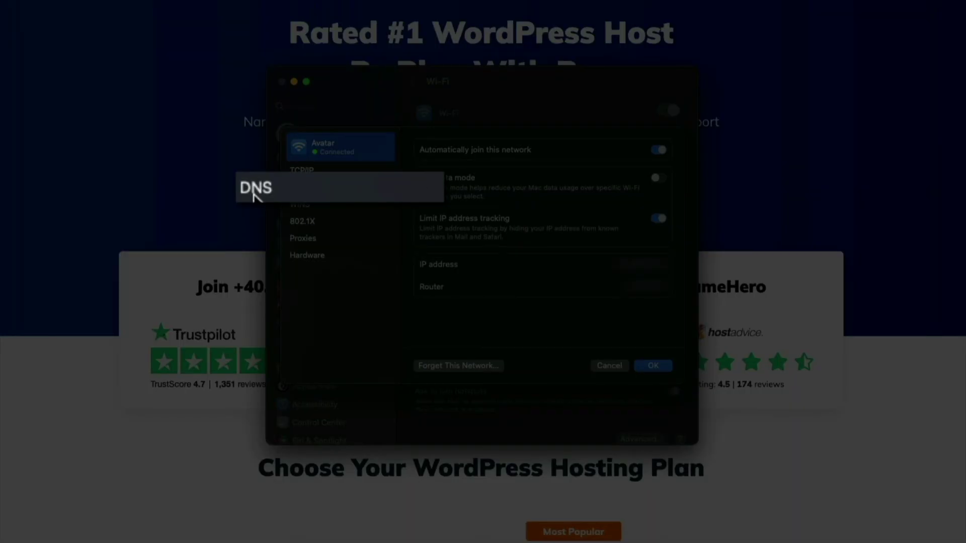
click(298, 191)
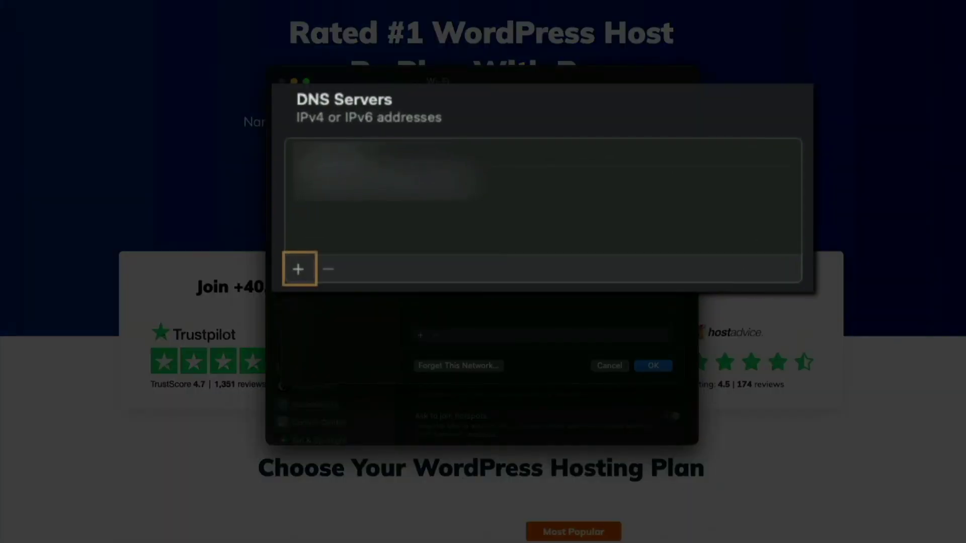
Add 8.8.8.8 and 8.8.4.4 to the Wi-Fi network's list of DNS servers
click(297, 277)
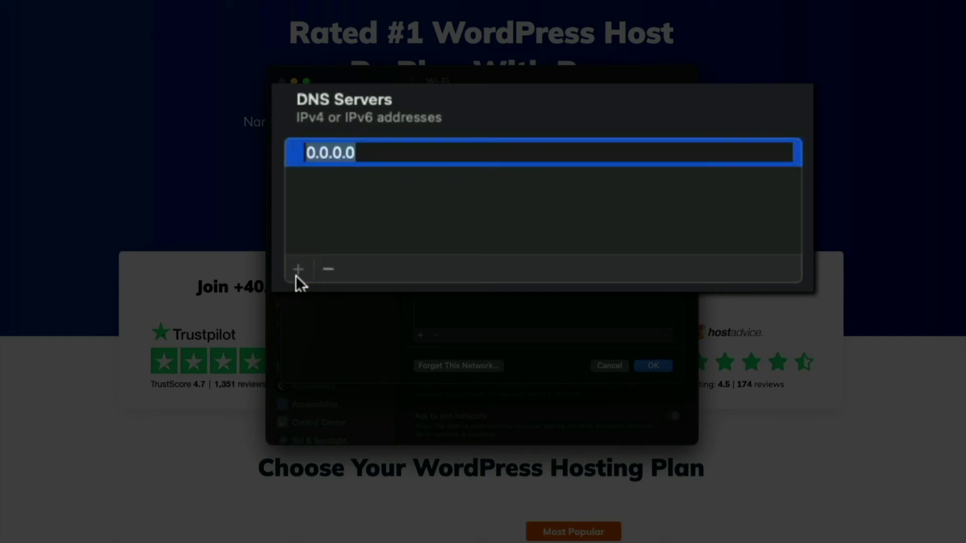
text(8)
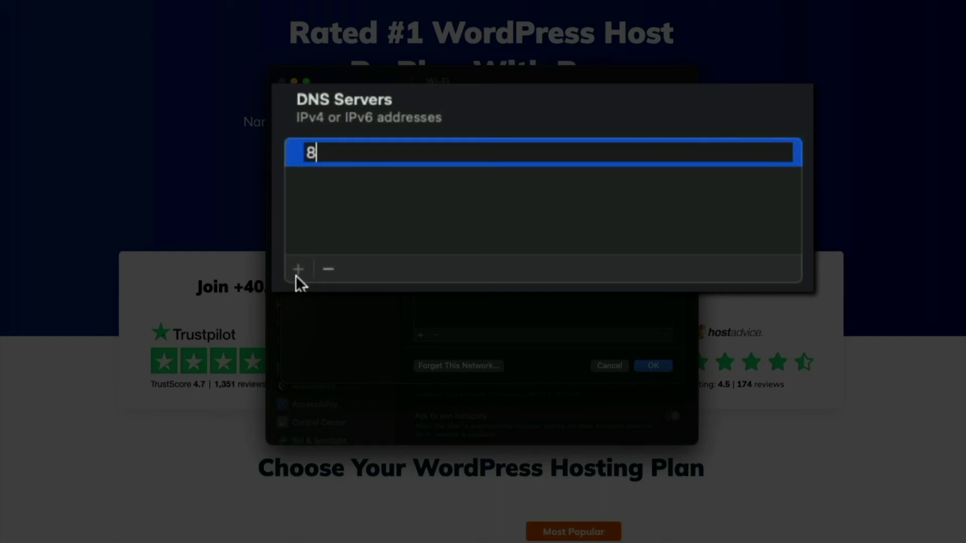
text(.8.8.8)
key(Return)
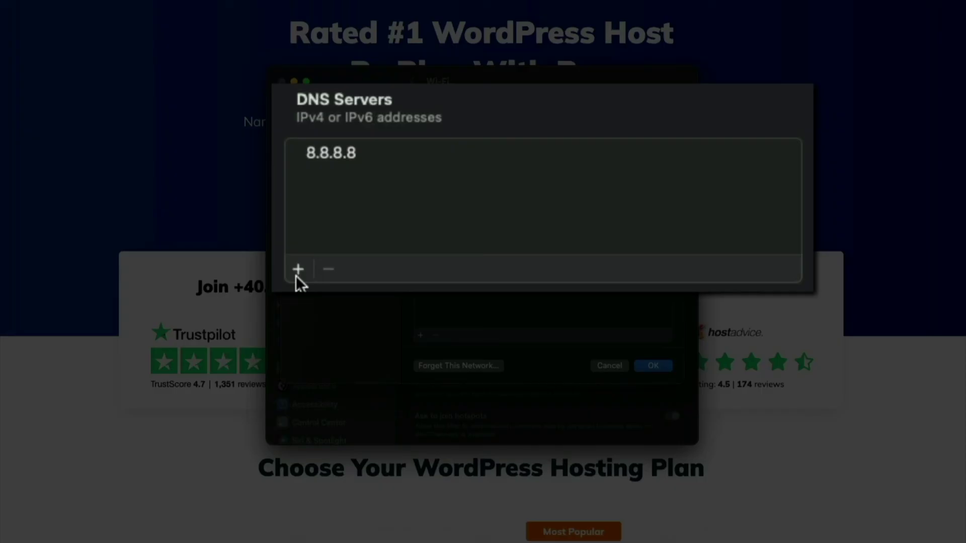
click(297, 271)
text(8.)
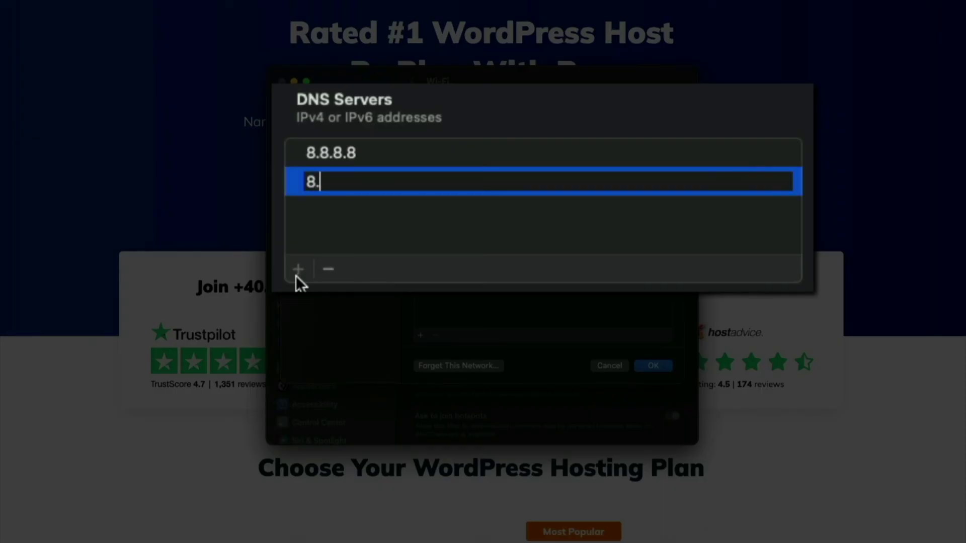
text(8.4.4)
key(Return)
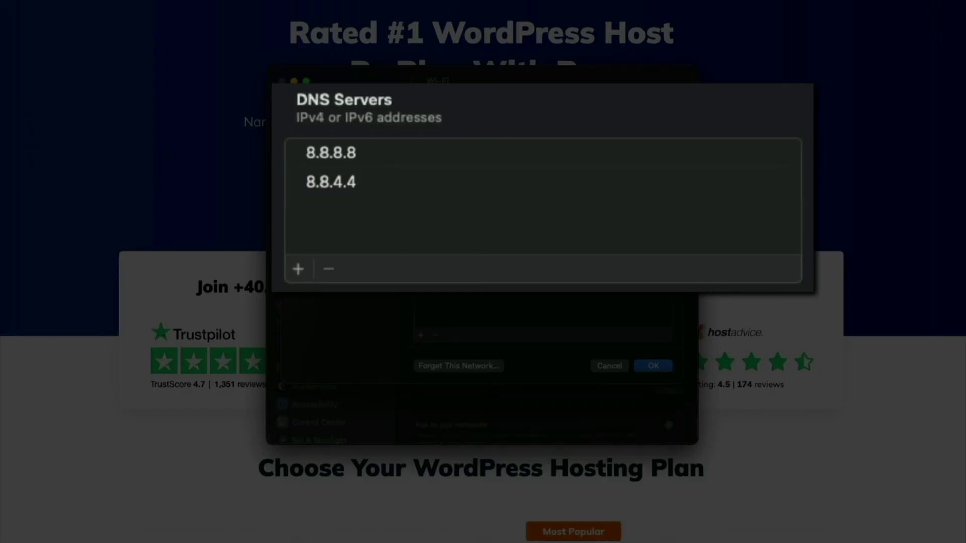